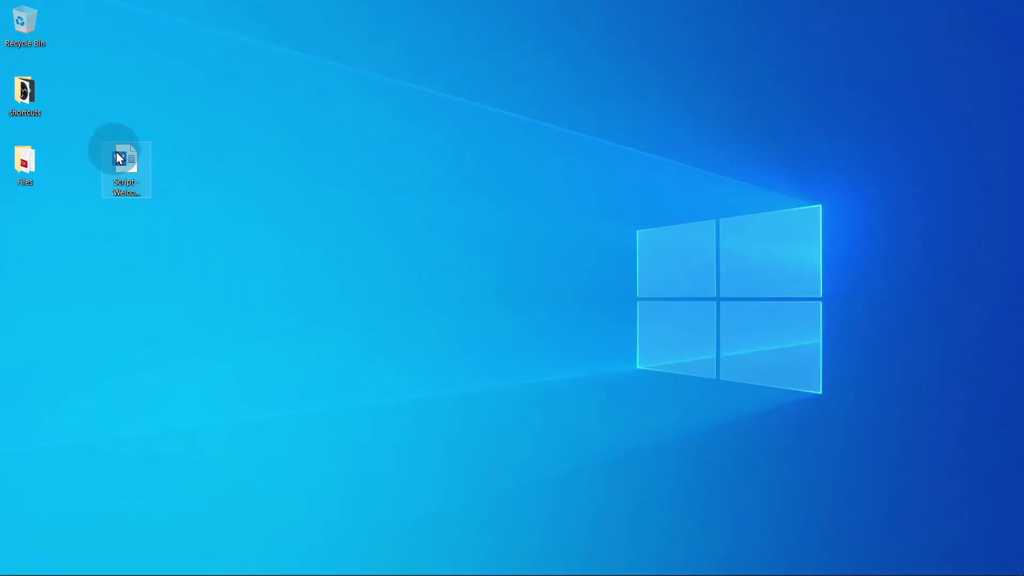
- Open the 'Script - Welcome Intro - English' Word document from the desktop
{"action": "left_click", "coordinate": [130, 168]}
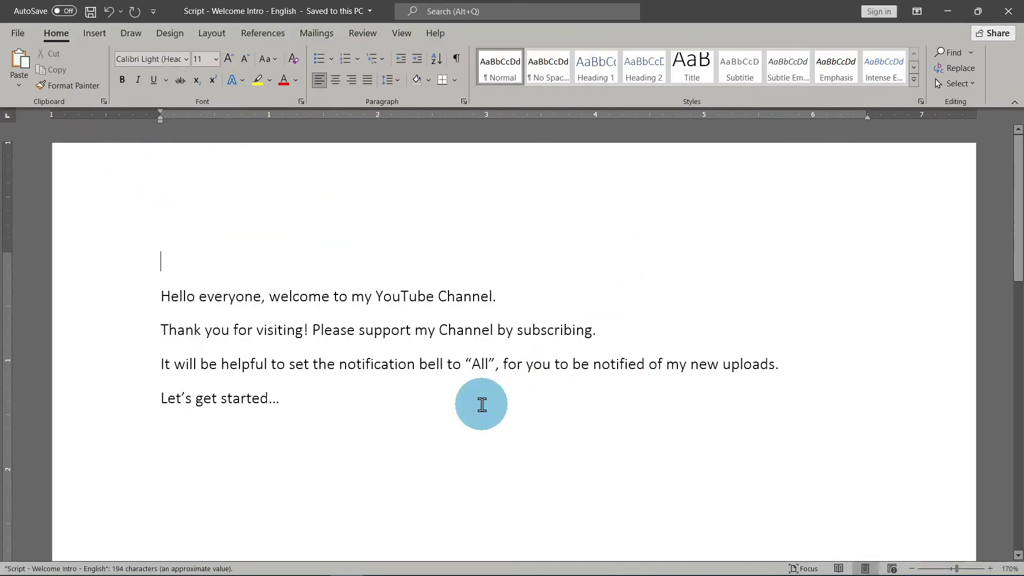
- Use Save As with PDF format to save 'Script - Welcome Intro - English' to the Desktop
{"action": "left_click", "coordinate": [523, 474]}
{"action": "left_click", "coordinate": [17, 35]}
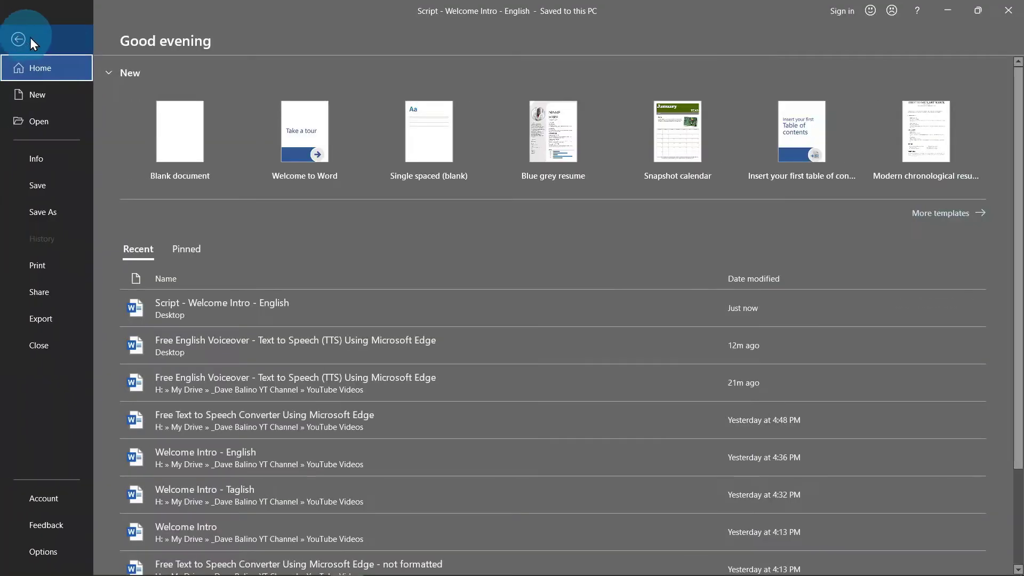
{"action": "left_click", "coordinate": [82, 218]}
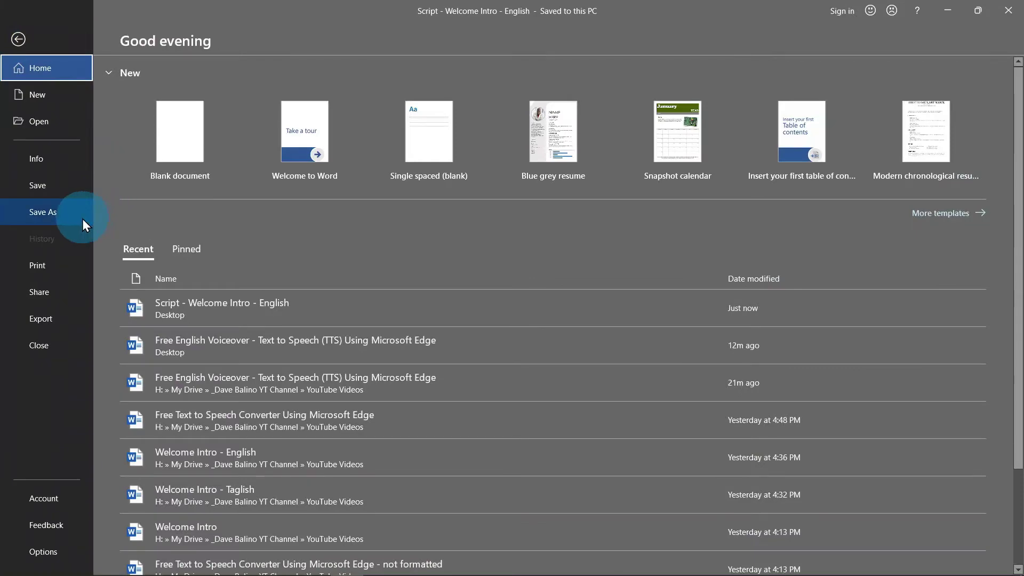
{"action": "left_click", "coordinate": [150, 225]}
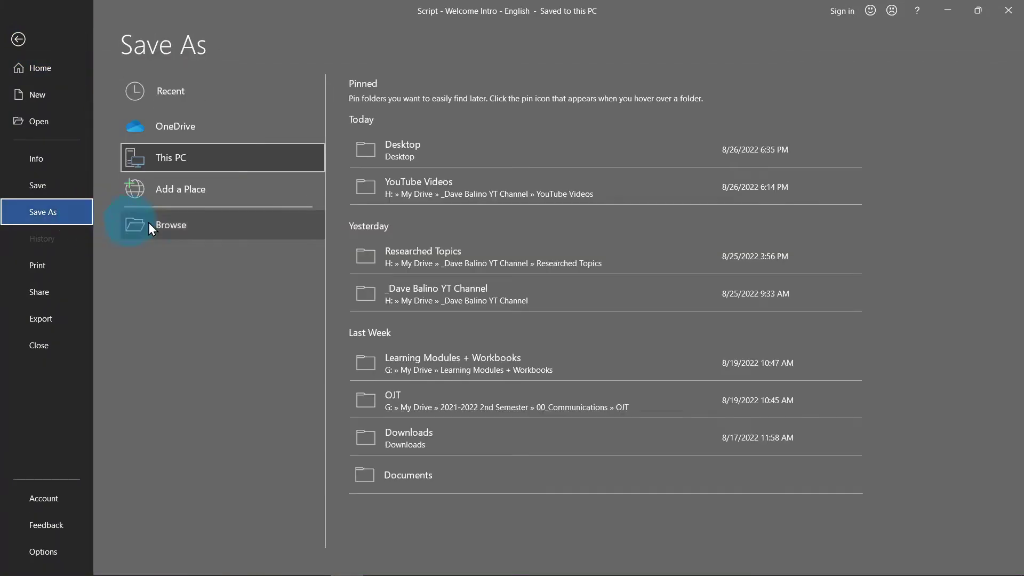
{"action": "left_click", "coordinate": [247, 228]}
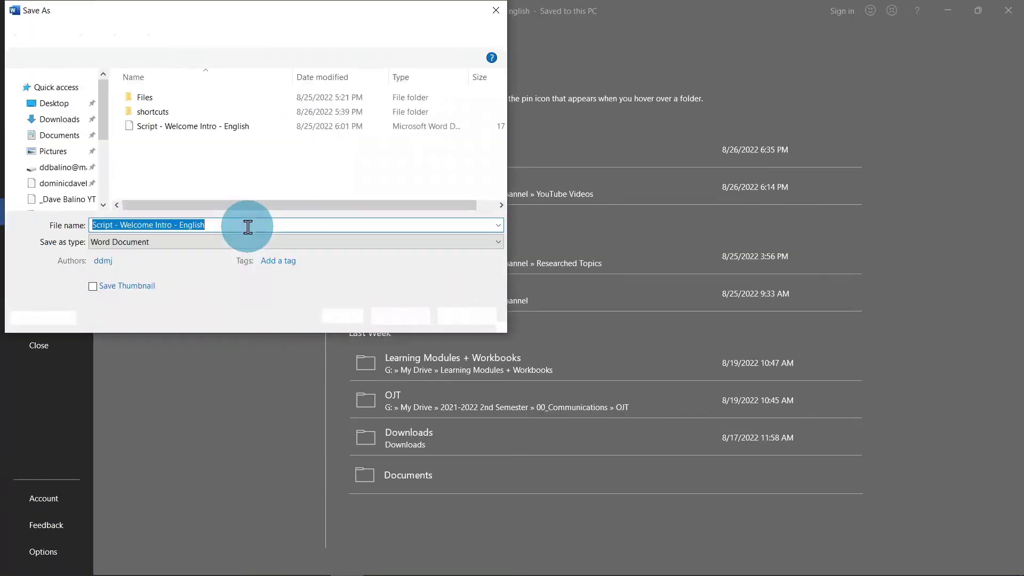
{"action": "left_click", "coordinate": [218, 244]}
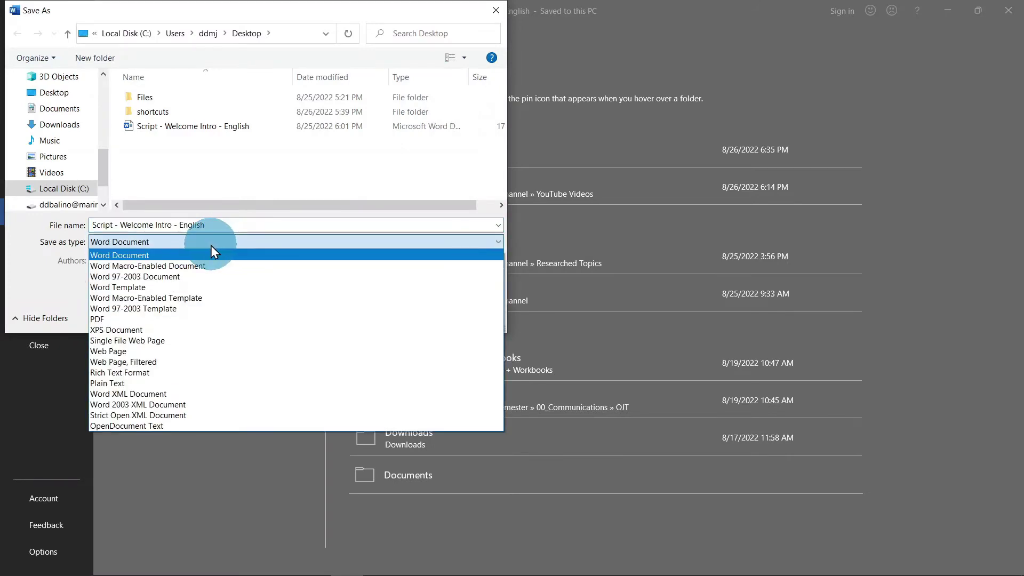
{"action": "left_click", "coordinate": [199, 318]}
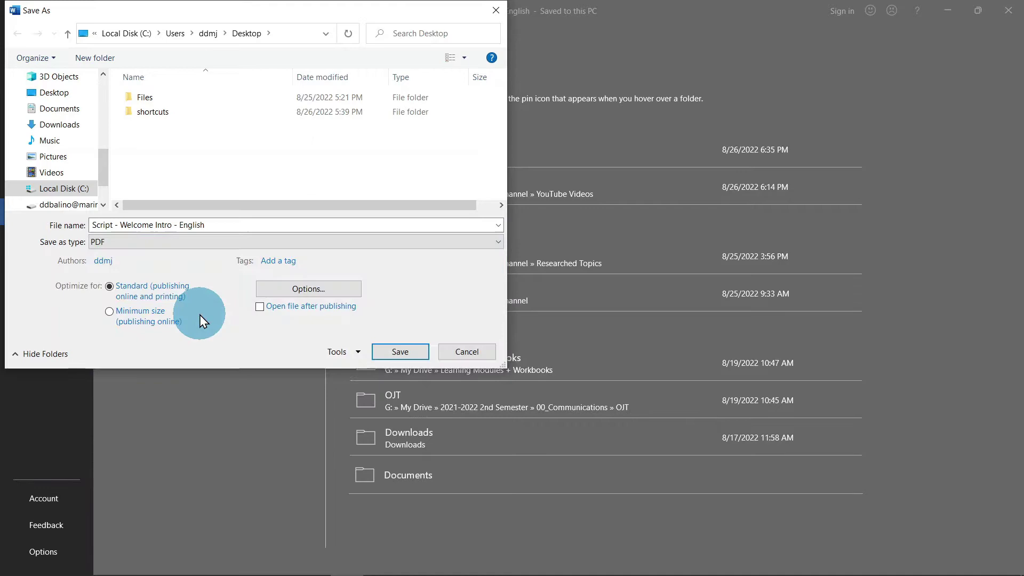
{"action": "left_click", "coordinate": [55, 94]}
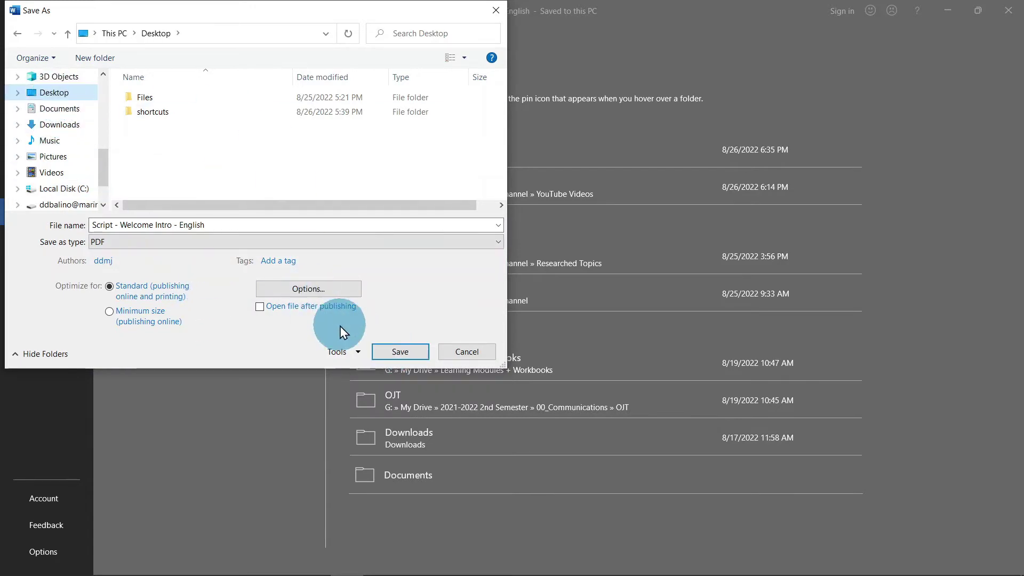
{"action": "left_click", "coordinate": [406, 354]}
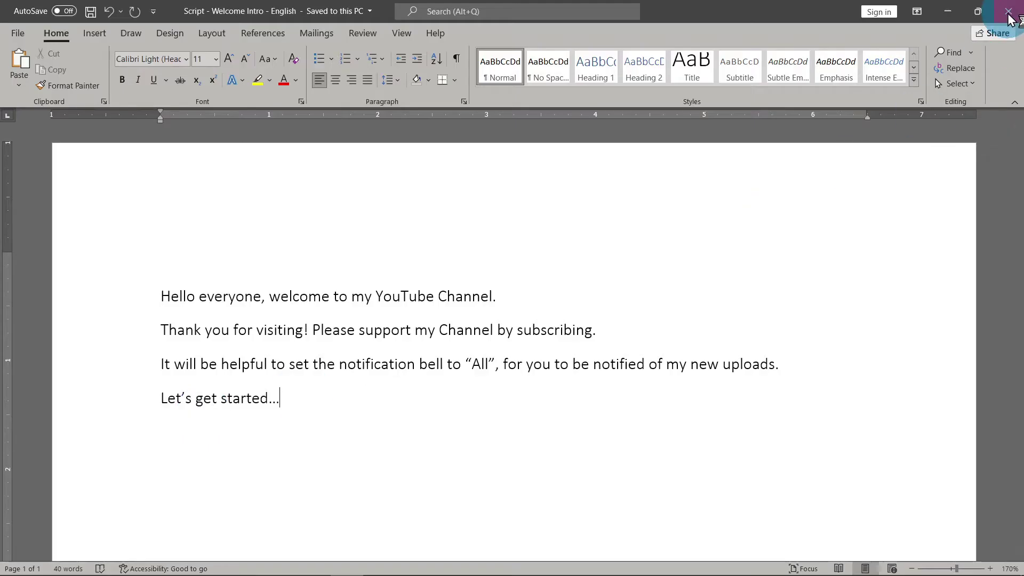
- Close Word, place the PDF beside the Word file, and open the Sound panel's Recording devices
{"action": "left_click", "coordinate": [1008, 11]}
{"action": "left_click_drag", "start_coordinate": [121, 218], "coordinate": [184, 161]}
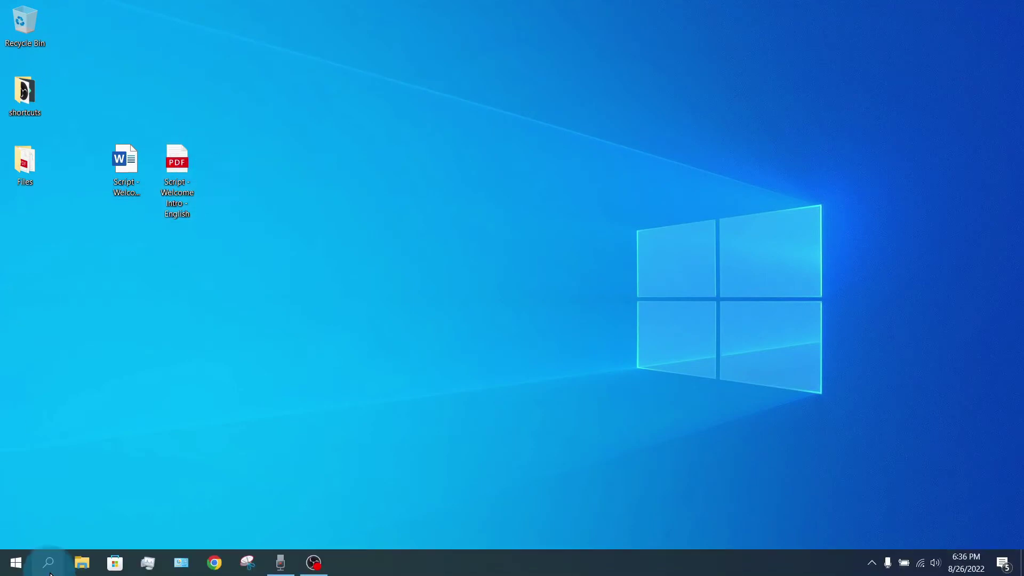
{"action": "left_click", "coordinate": [49, 563]}
{"action": "type", "text": "c"}
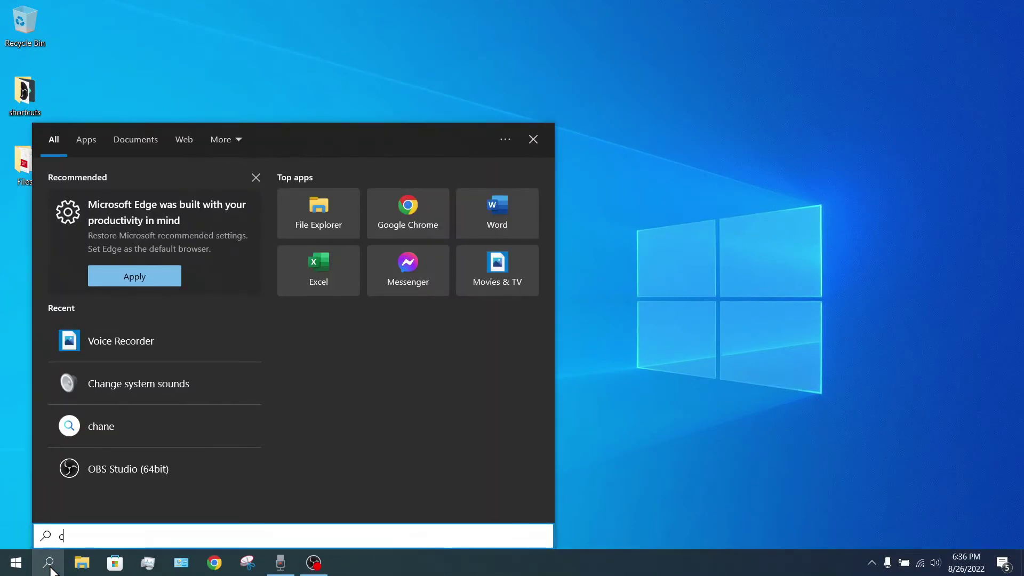
{"action": "type", "text": "hange"}
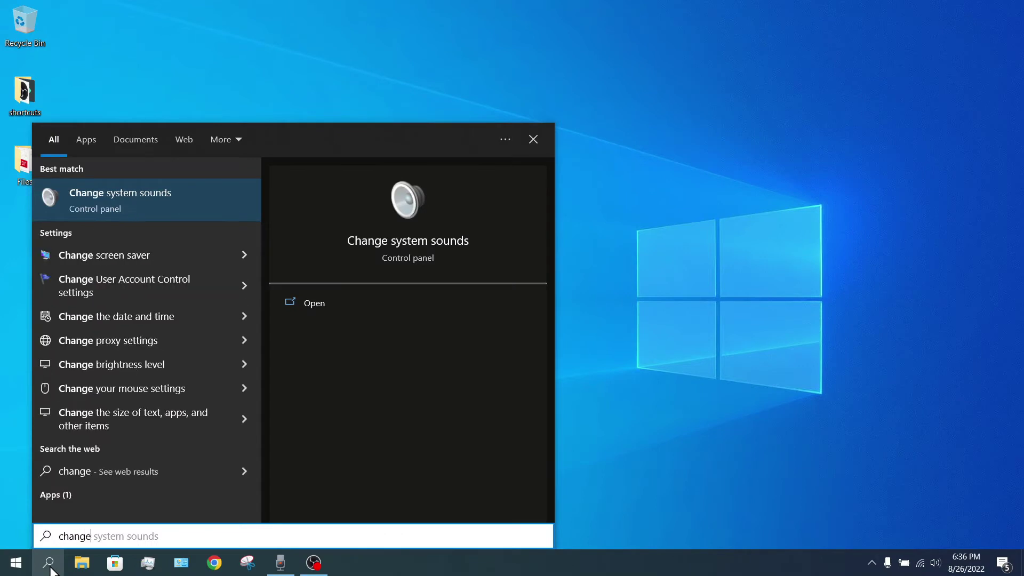
{"action": "left_click", "coordinate": [175, 208]}
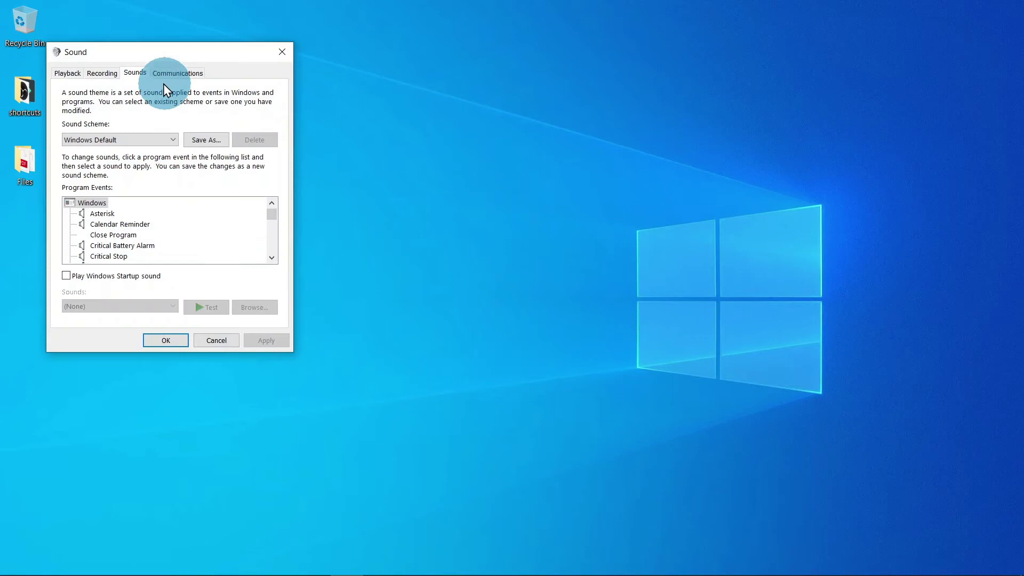
{"action": "left_click", "coordinate": [103, 71]}
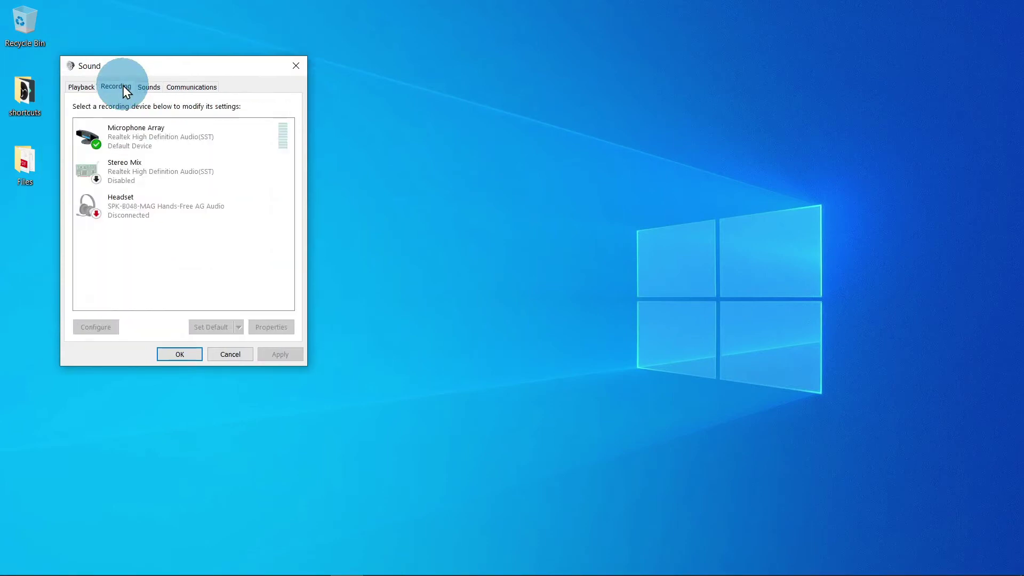
- Enable Stereo Mix and disable the Microphone Array recording device
{"action": "right_click", "coordinate": [127, 172]}
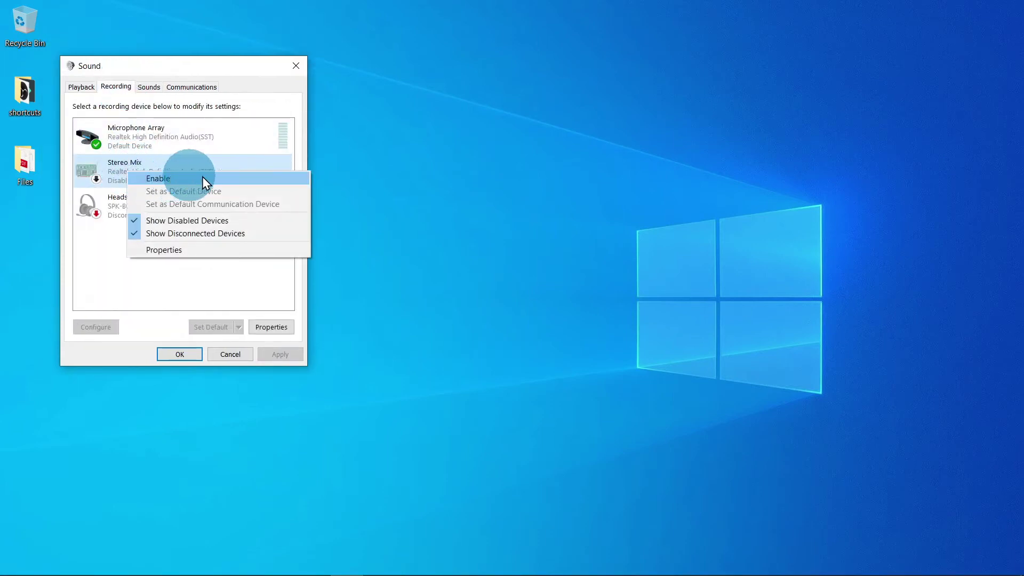
{"action": "left_click", "coordinate": [217, 178]}
{"action": "right_click", "coordinate": [175, 143]}
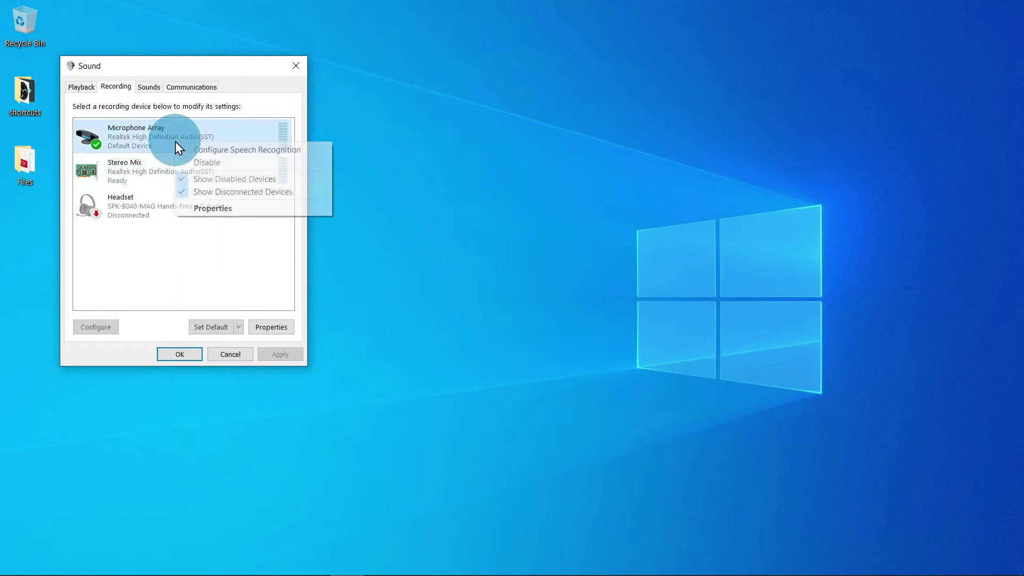
{"action": "left_click", "coordinate": [254, 162]}
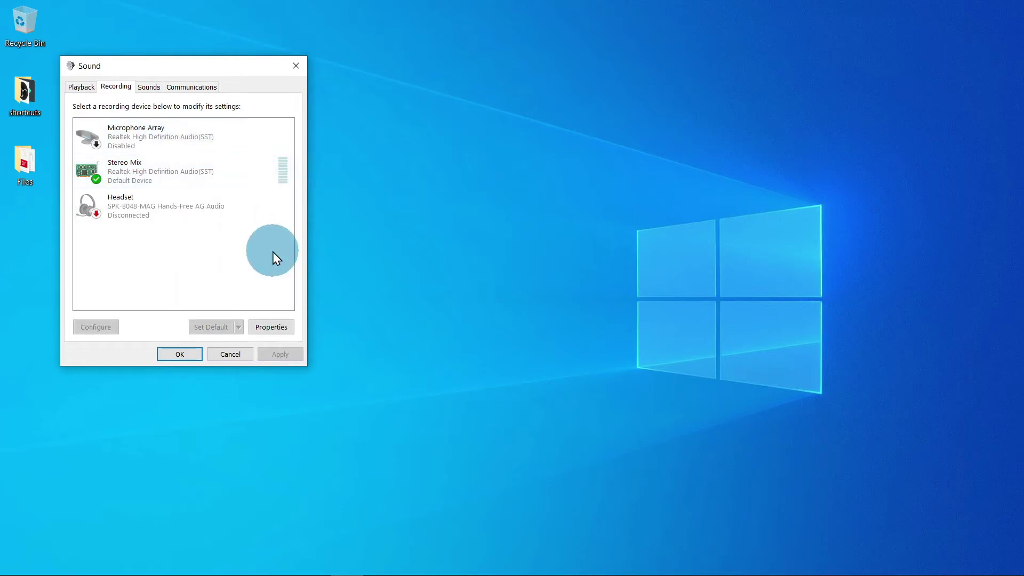
- Confirm the Sound settings with OK, launch Voice Recorder from a 'voice' search, and right-click the script PDF
{"action": "left_click", "coordinate": [180, 354]}
{"action": "mouse_move", "coordinate": [9, 567]}
{"action": "left_click", "coordinate": [45, 565]}
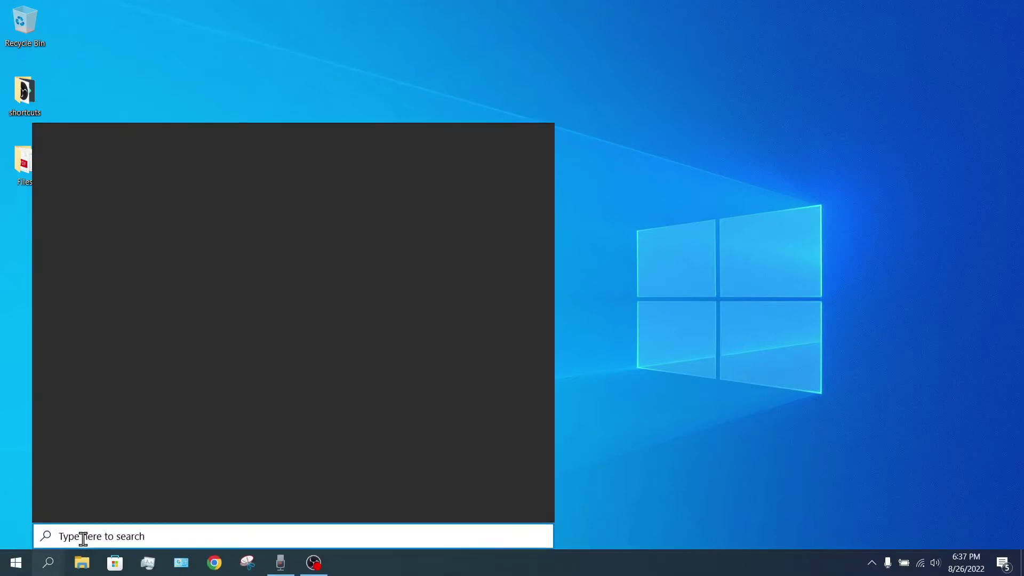
{"action": "type", "text": "voice"}
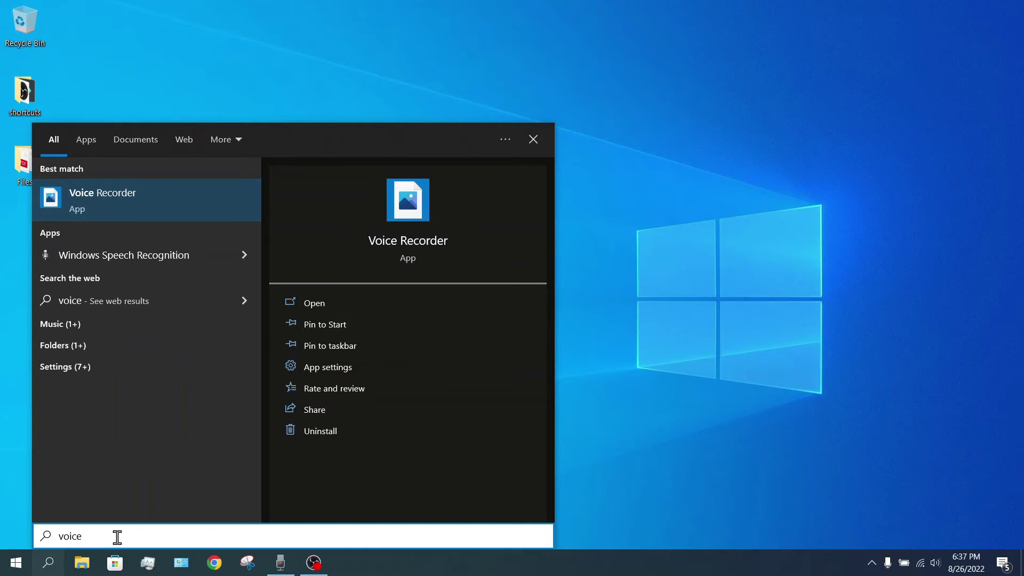
{"action": "left_click", "coordinate": [149, 211]}
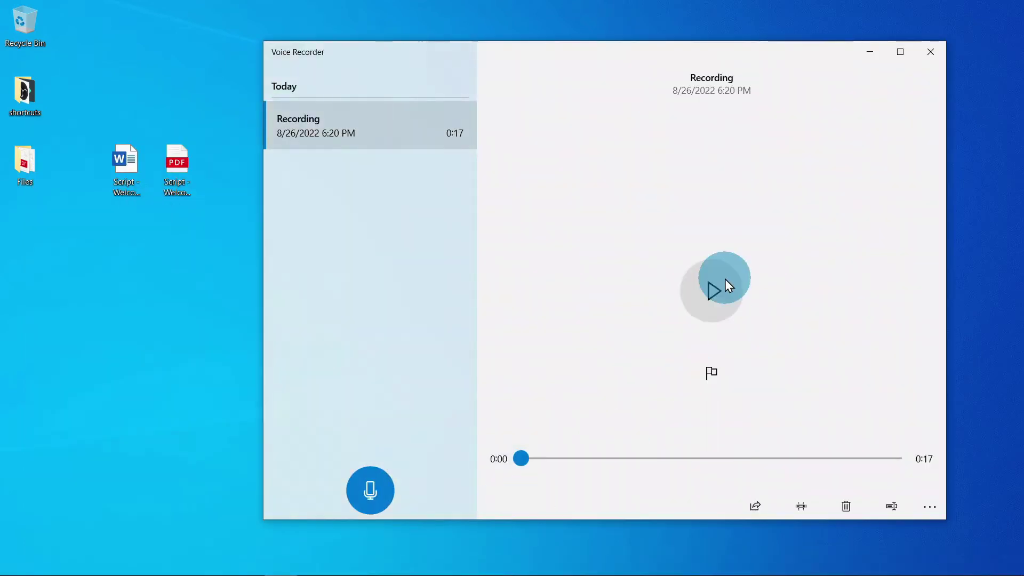
{"action": "right_click", "coordinate": [186, 162]}
- Open the script PDF in Edge and briefly start, then pause, Read aloud
{"action": "mouse_move", "coordinate": [462, 239]}
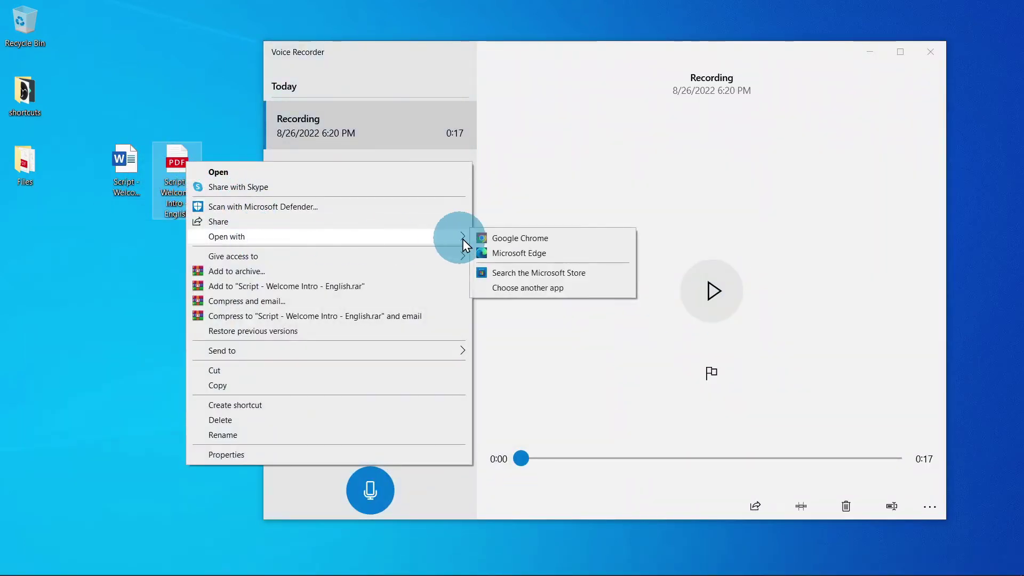
{"action": "left_click", "coordinate": [507, 255]}
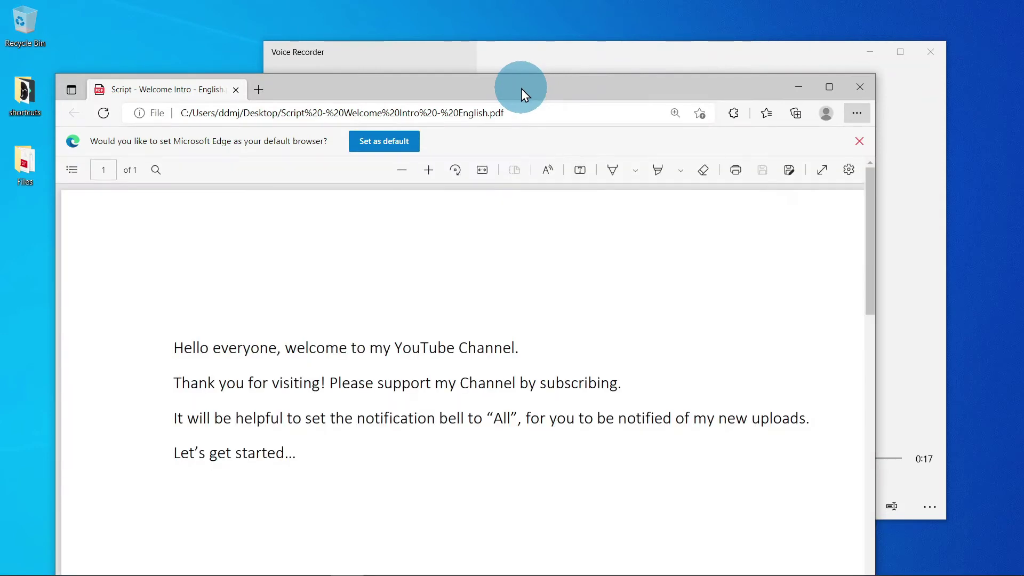
{"action": "left_click", "coordinate": [547, 170]}
{"action": "left_click", "coordinate": [461, 170]}
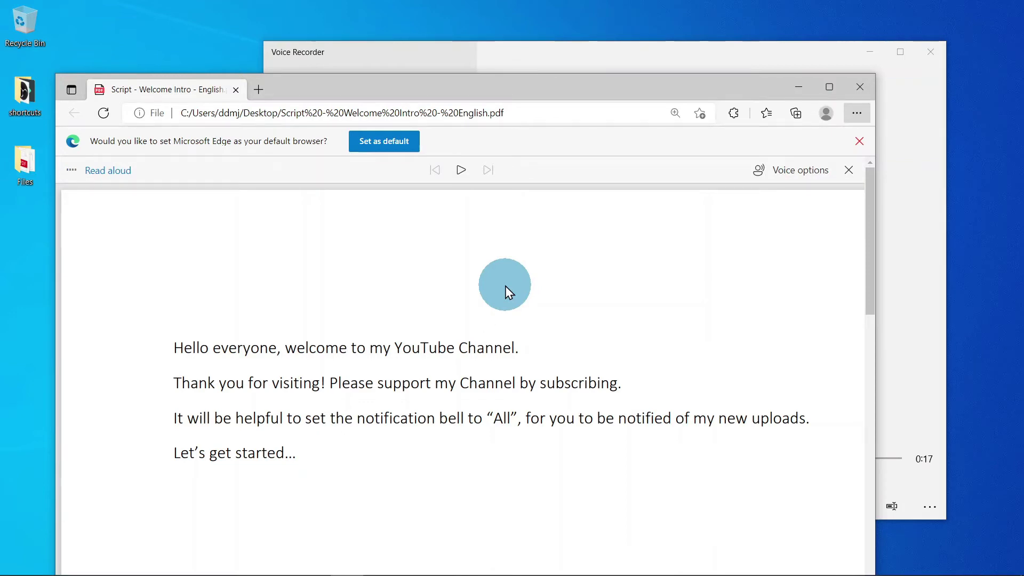
- Review Read aloud speed and voice options, keeping Microsoft James Online (Natural), then close them
{"action": "left_click", "coordinate": [794, 172]}
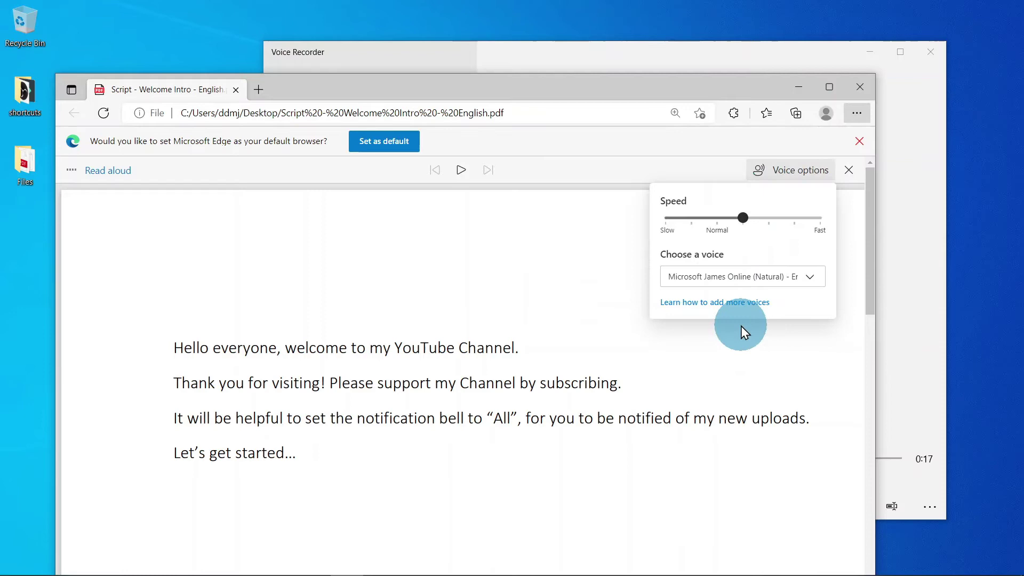
{"action": "left_click_drag", "start_coordinate": [715, 224], "coordinate": [743, 224]}
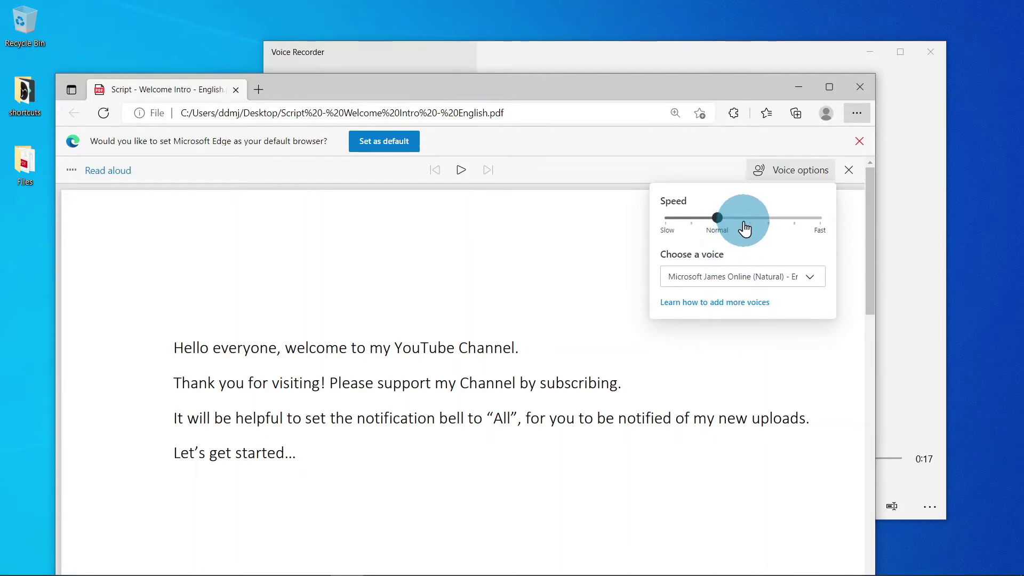
{"action": "left_click", "coordinate": [810, 277]}
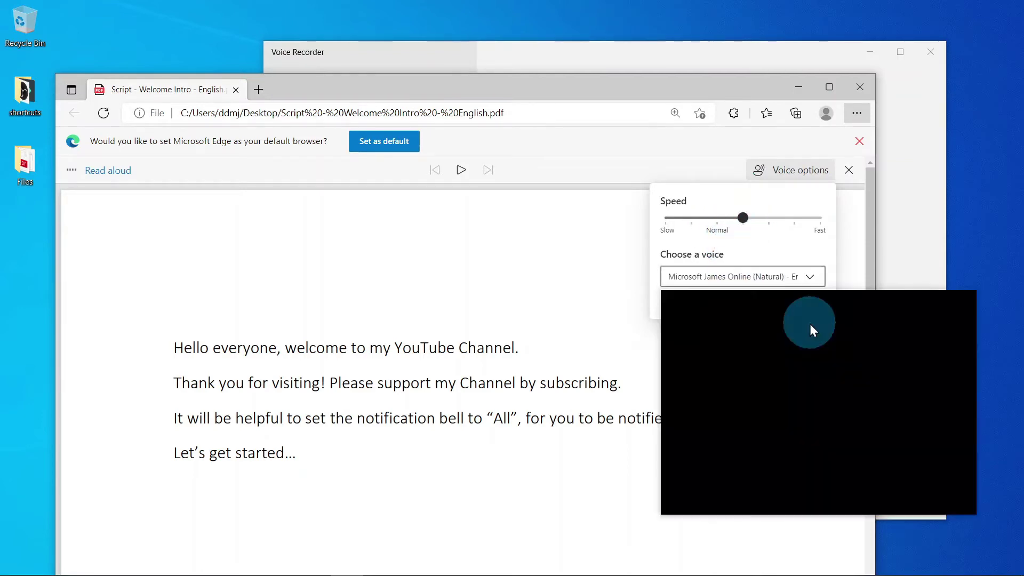
{"action": "scroll", "coordinate": [889, 386], "scroll_direction": "down", "scroll_amount": 5}
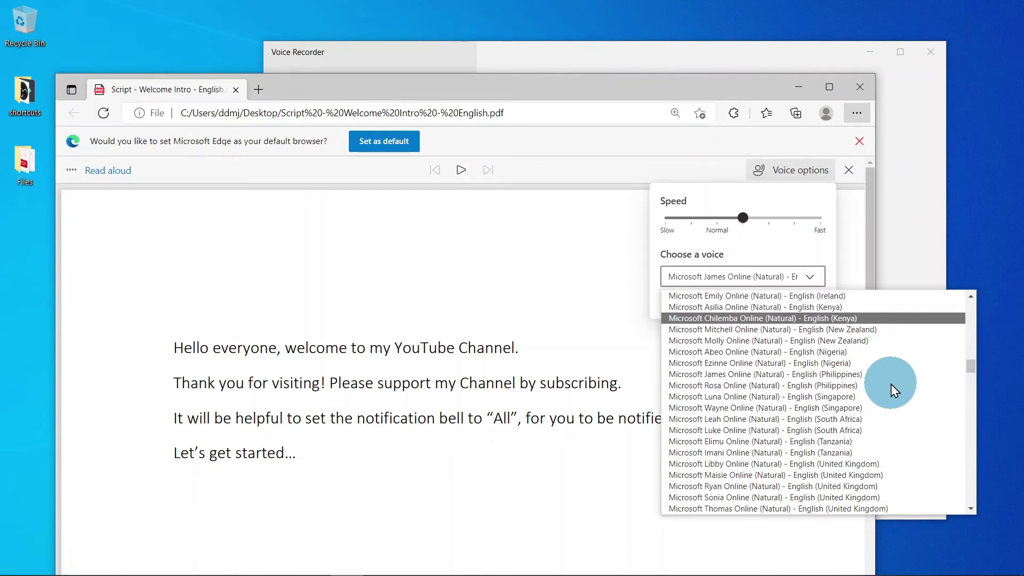
{"action": "key", "text": "Escape"}
{"action": "left_click", "coordinate": [808, 171]}
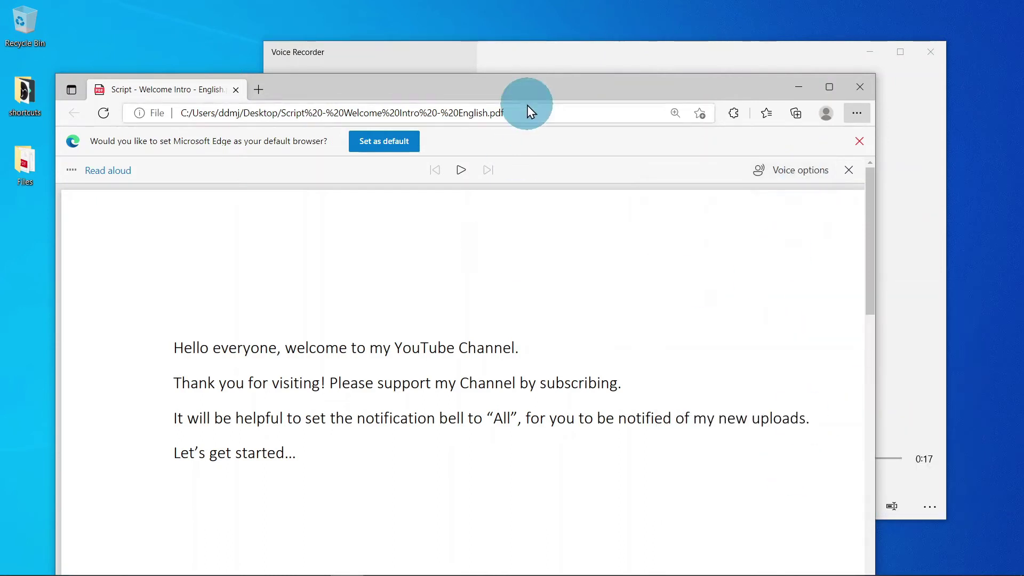
- Delete the old 17-second recording in Voice Recorder
{"action": "left_click", "coordinate": [498, 58]}
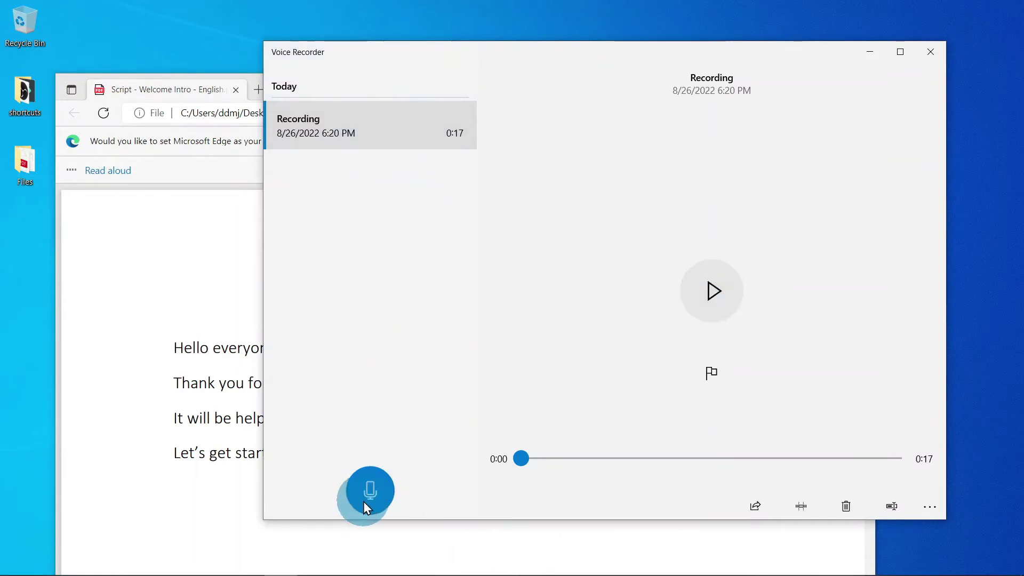
{"action": "right_click", "coordinate": [373, 143]}
{"action": "left_click", "coordinate": [392, 167]}
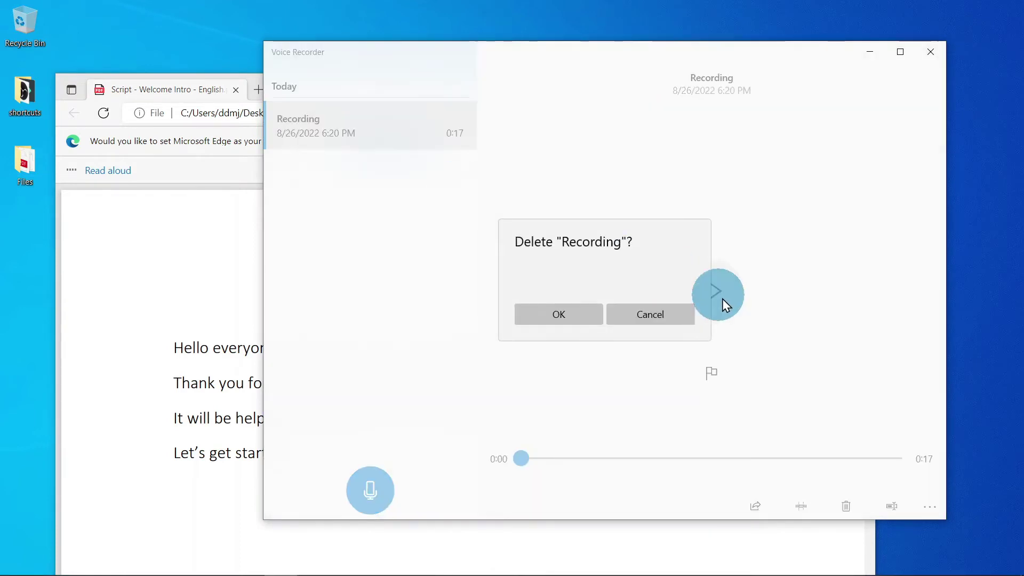
{"action": "left_click", "coordinate": [558, 313]}
- Start a new recording and have Edge read the script aloud
{"action": "left_click", "coordinate": [619, 293]}
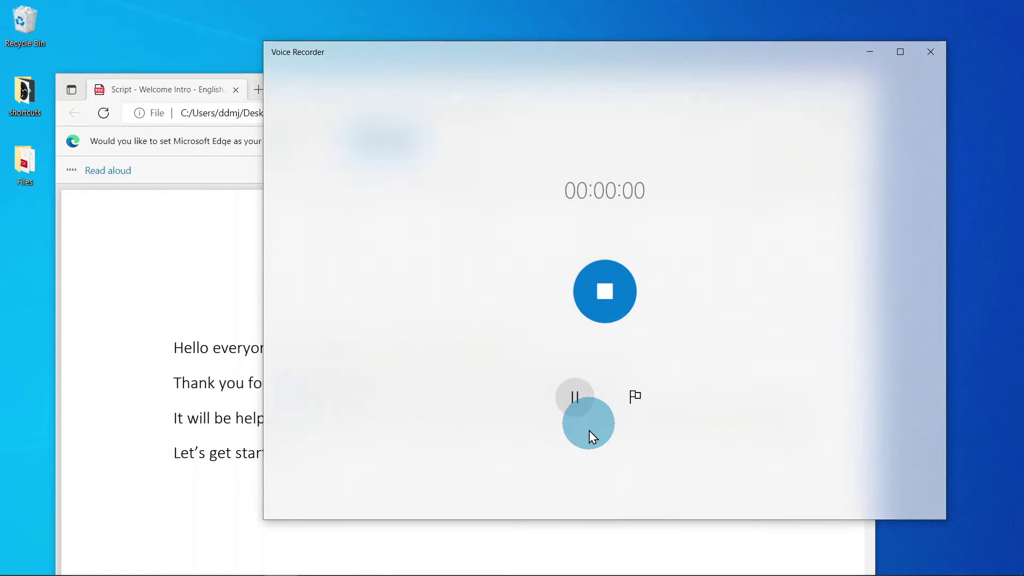
{"action": "left_click", "coordinate": [212, 259]}
{"action": "left_click", "coordinate": [459, 172]}
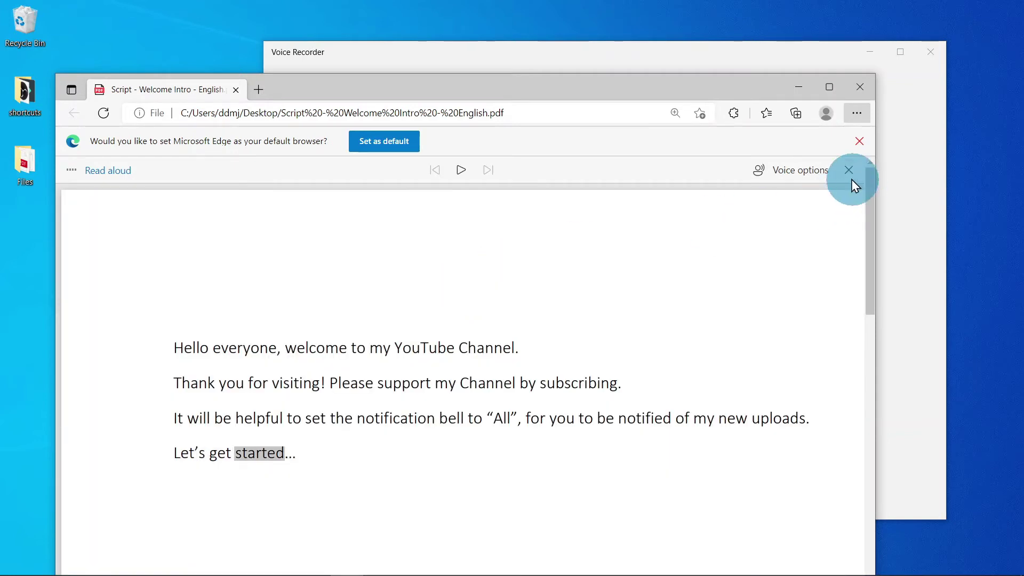
- Set Read aloud speed to Normal, replay the script narration, and close Edge when finished
{"action": "left_click", "coordinate": [803, 177]}
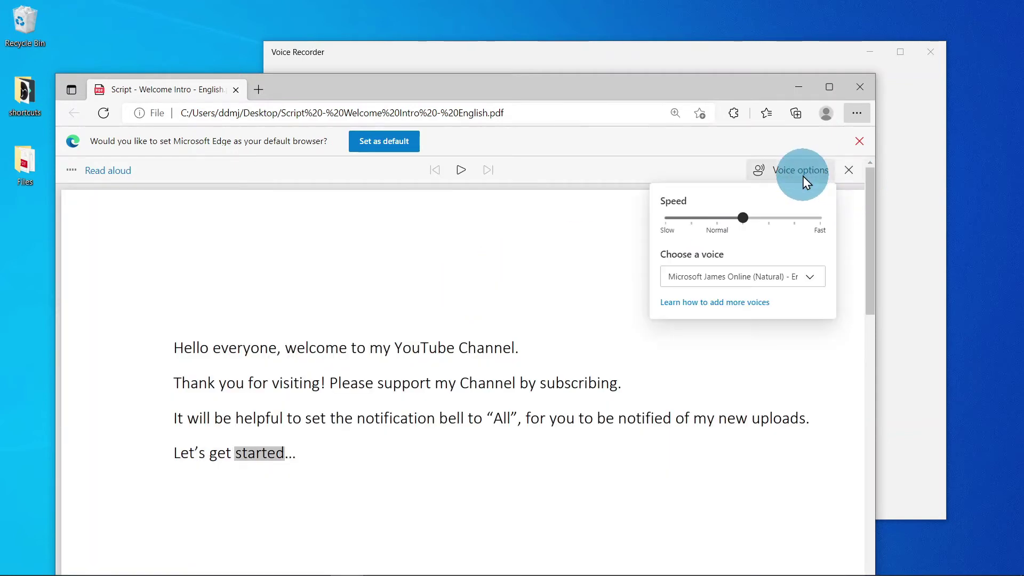
{"action": "left_click", "coordinate": [717, 218]}
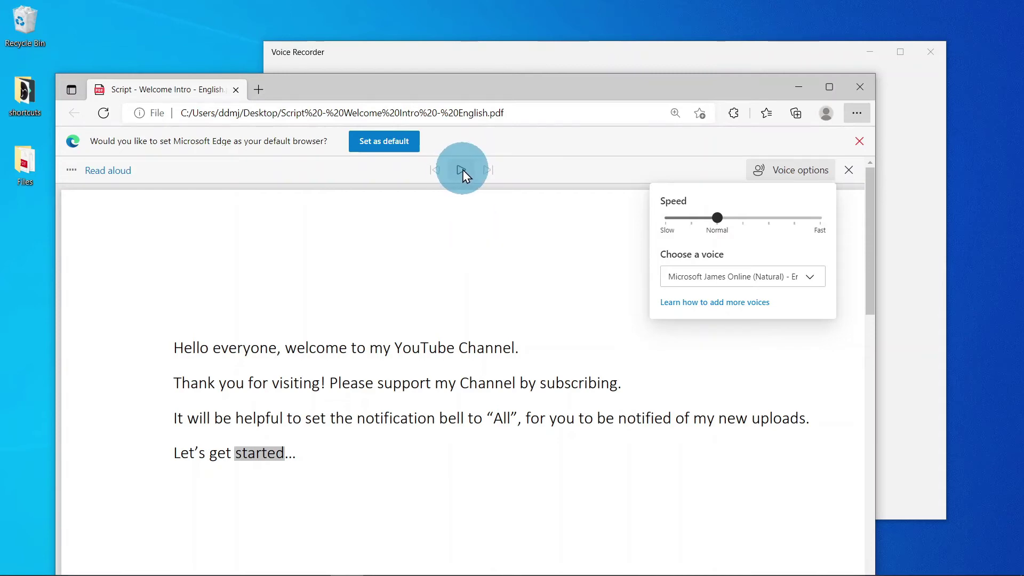
{"action": "left_click", "coordinate": [777, 173]}
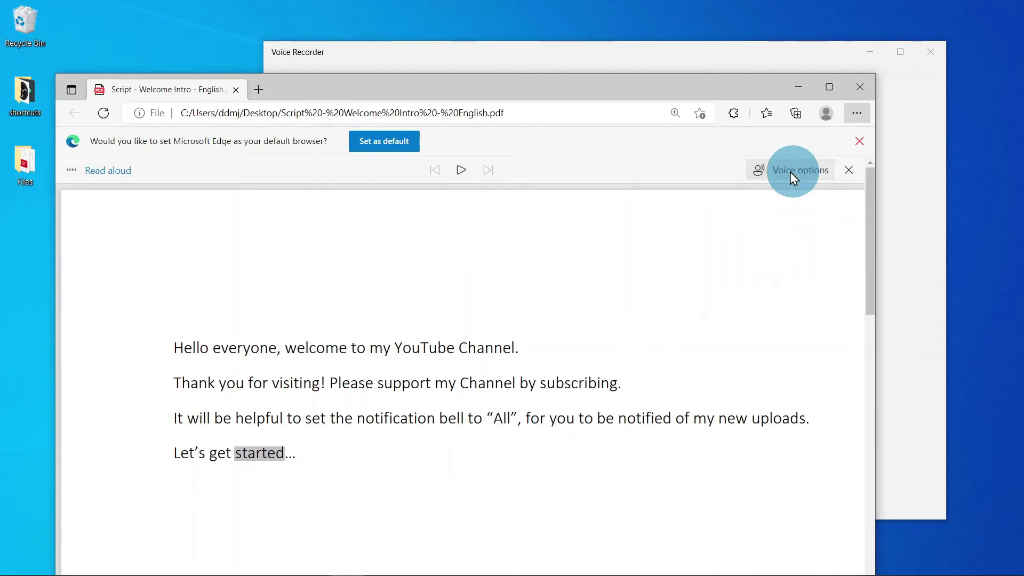
{"action": "left_click", "coordinate": [460, 170]}
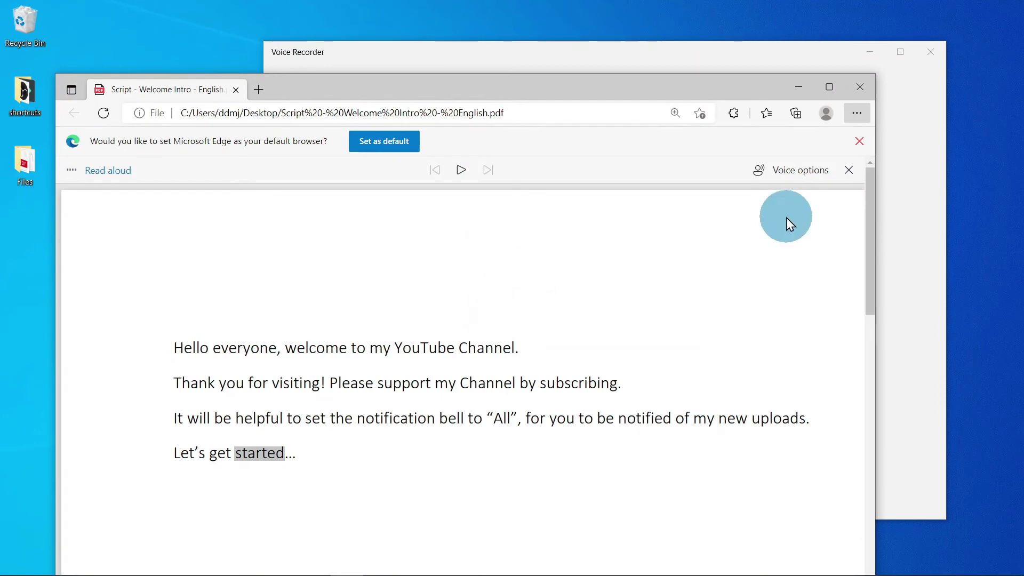
{"action": "left_click", "coordinate": [859, 86]}
- Stop the 0:48 recording, play it back, and move the playback position to 0:02
{"action": "left_click", "coordinate": [613, 298]}
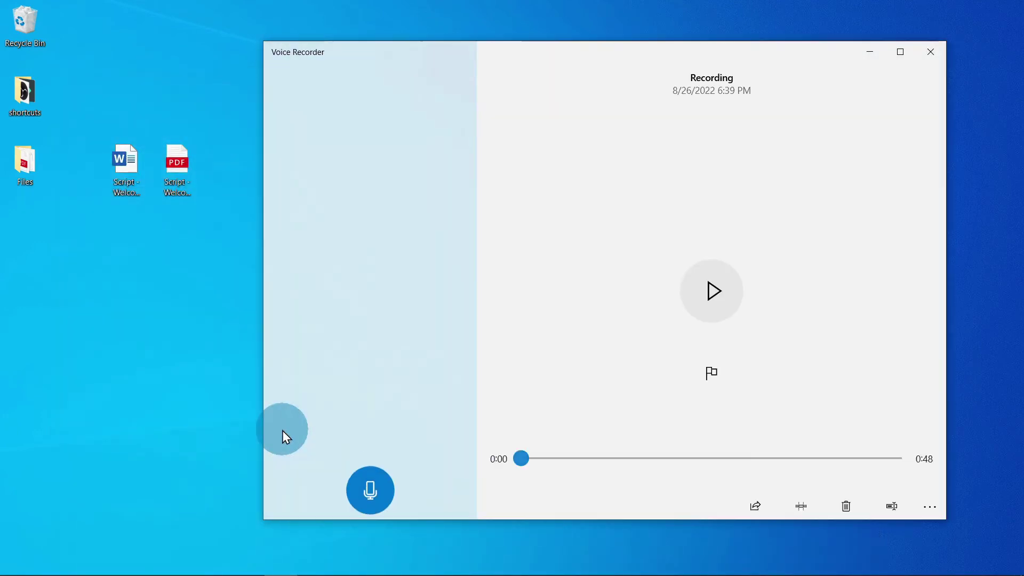
{"action": "left_click", "coordinate": [707, 296]}
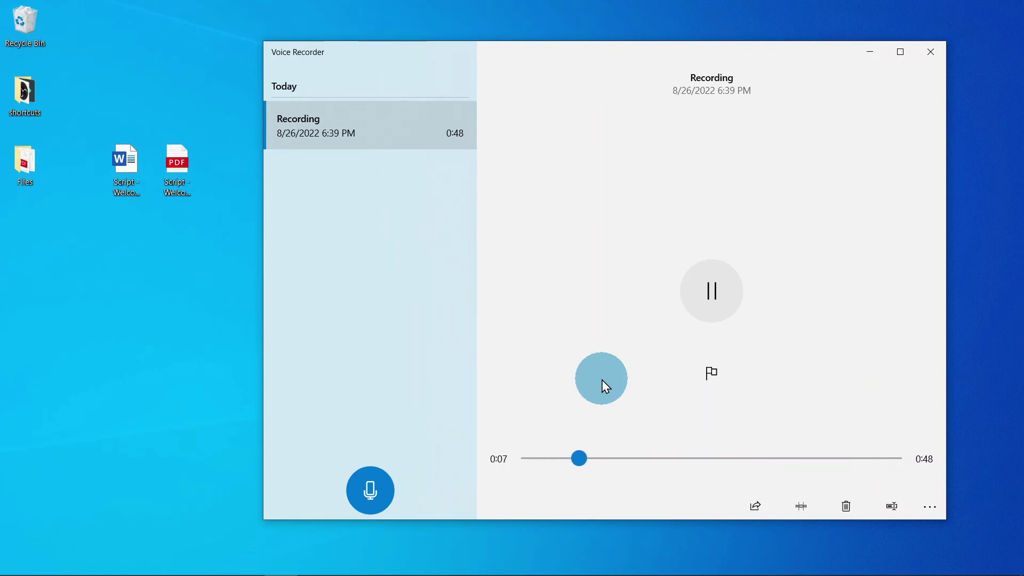
{"action": "left_click", "coordinate": [716, 308]}
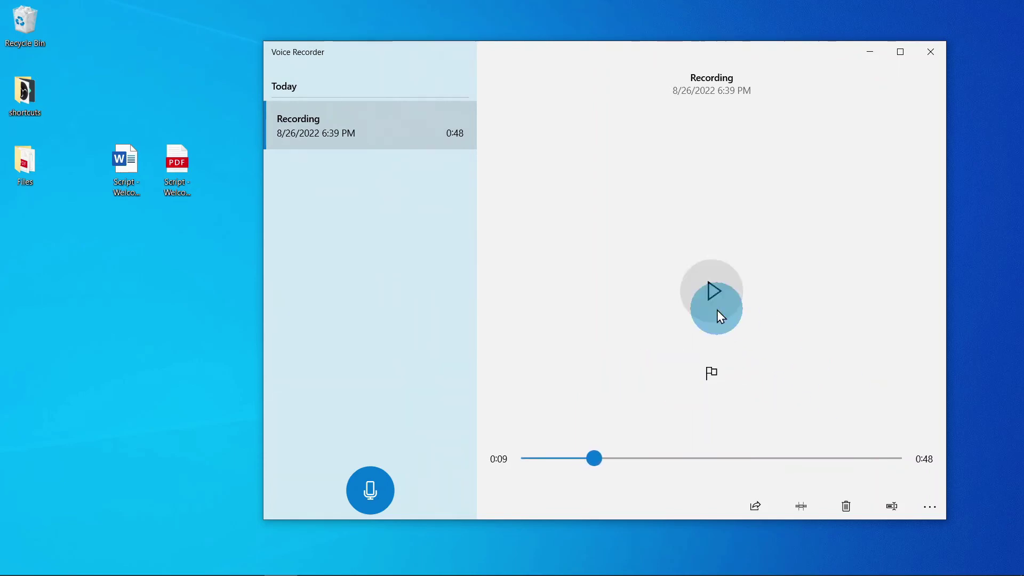
{"action": "left_click_drag", "start_coordinate": [596, 469], "coordinate": [539, 479]}
- Trim the recording's start at 0:02, update the original, and preview the 0:46 result
{"action": "left_click", "coordinate": [802, 507]}
{"action": "left_click", "coordinate": [846, 506]}
{"action": "left_click", "coordinate": [846, 451]}
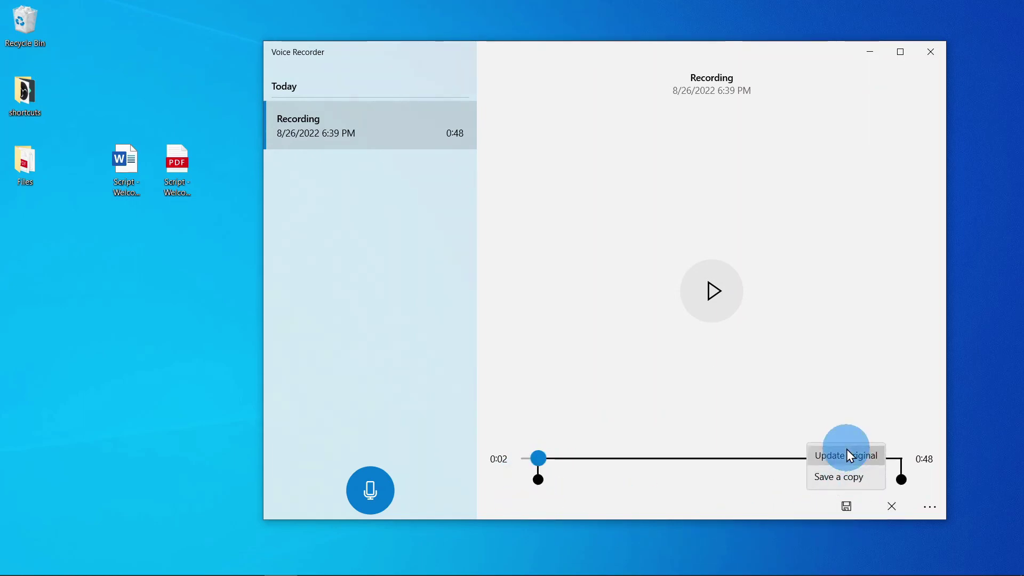
{"action": "left_click", "coordinate": [724, 273]}
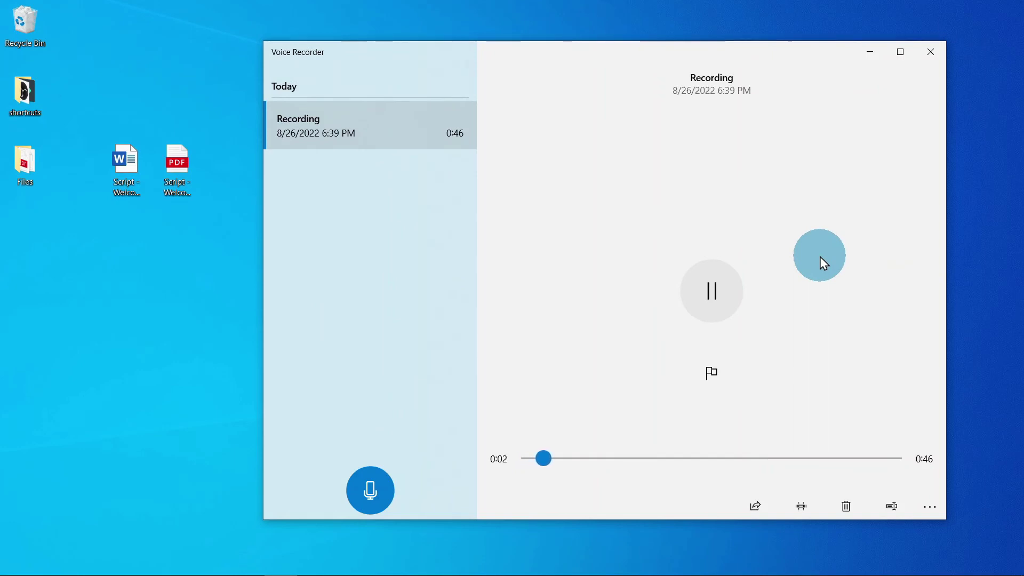
{"action": "left_click", "coordinate": [728, 297]}
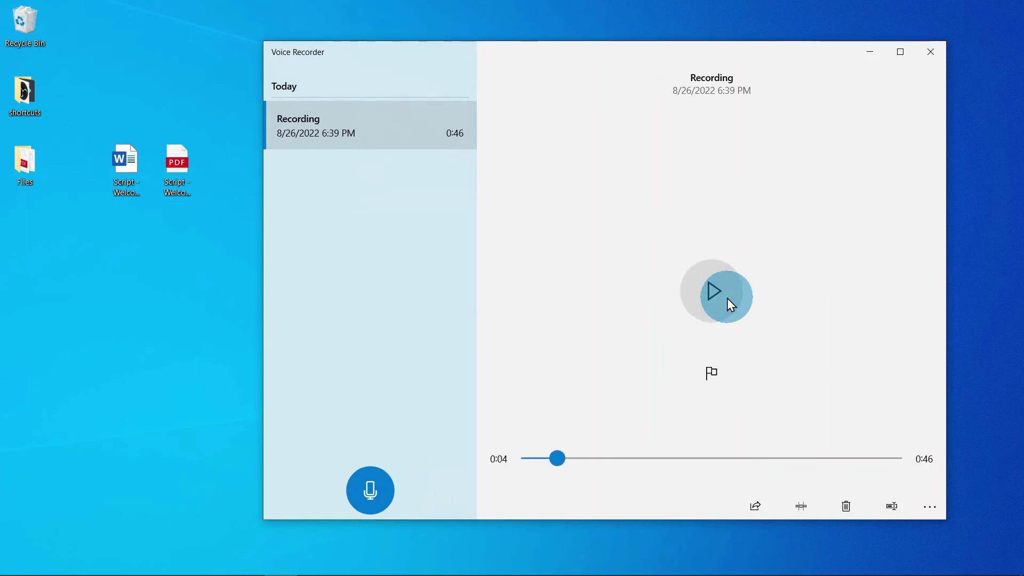
{"action": "right_click", "coordinate": [361, 129]}
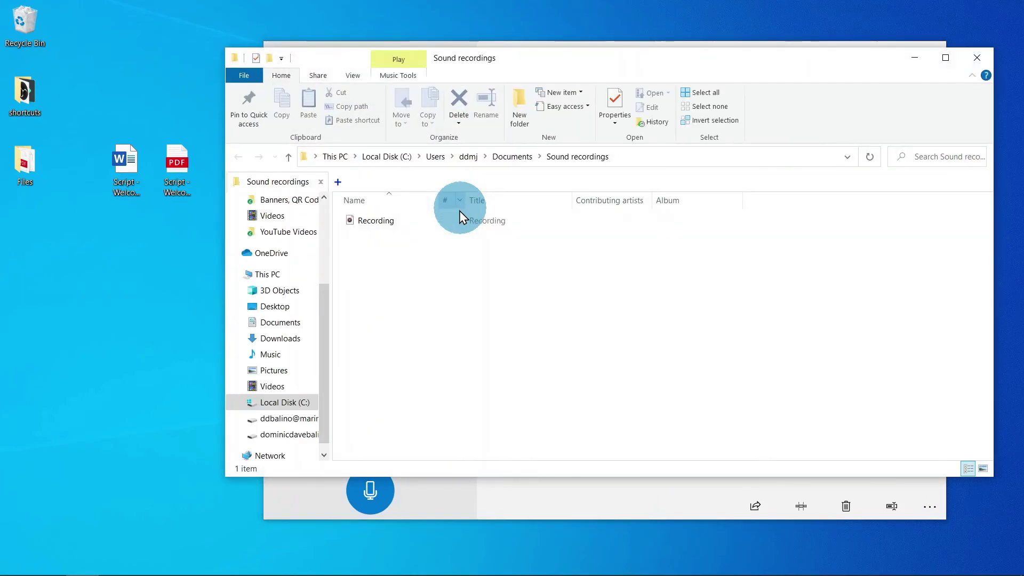
- Move the Recording file from Sound recordings to the desktop and close Explorer and Voice Recorder
{"action": "left_click", "coordinate": [398, 220]}
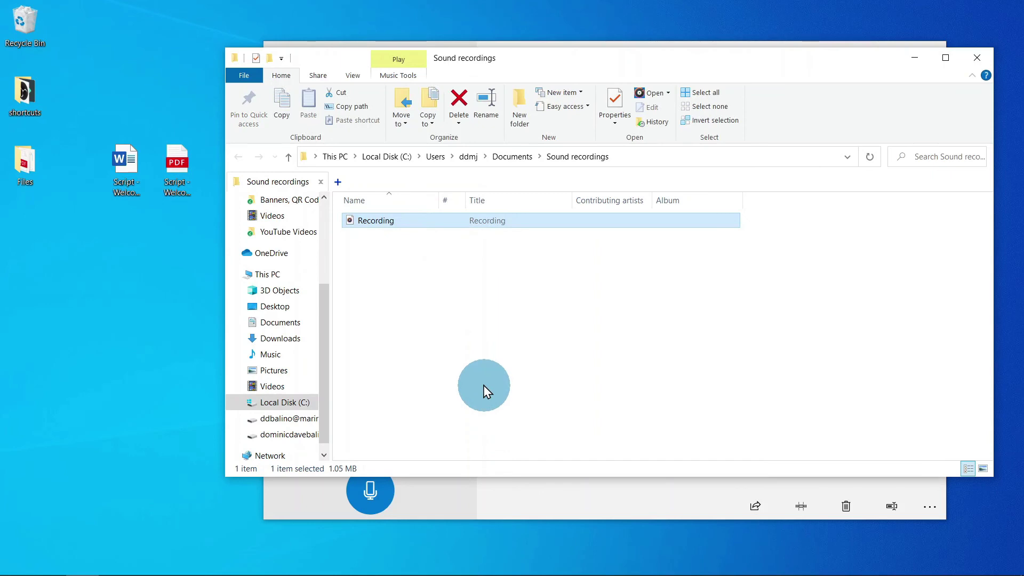
{"action": "left_click_drag", "start_coordinate": [415, 220], "coordinate": [242, 165]}
{"action": "left_click", "coordinate": [976, 57]}
{"action": "left_click", "coordinate": [935, 51]}
- Open the desktop Recording file in Voice Recorder and skip playback ahead to about 0:29
{"action": "double_click", "coordinate": [242, 166]}
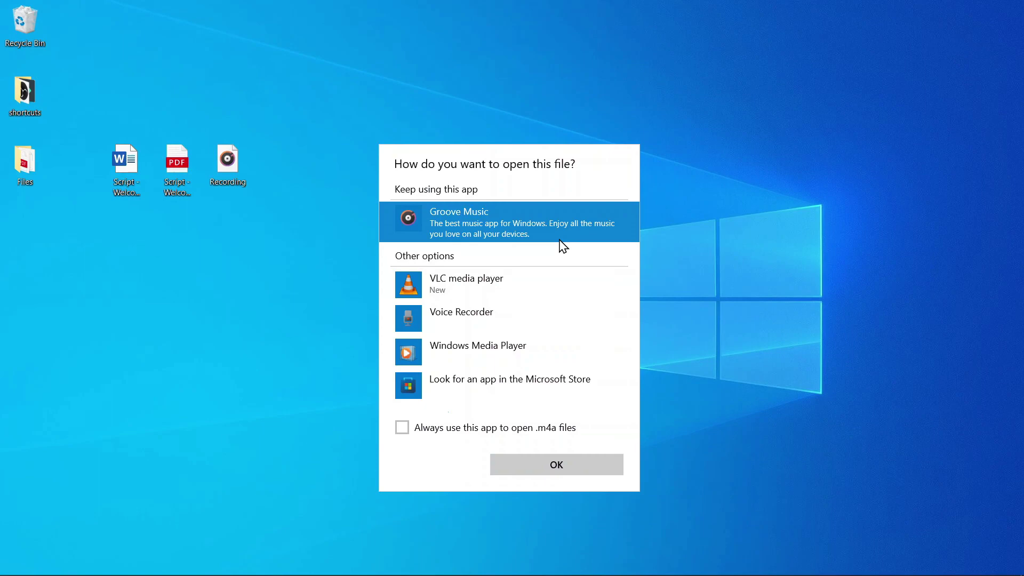
{"action": "left_click", "coordinate": [476, 319]}
{"action": "left_click", "coordinate": [562, 465]}
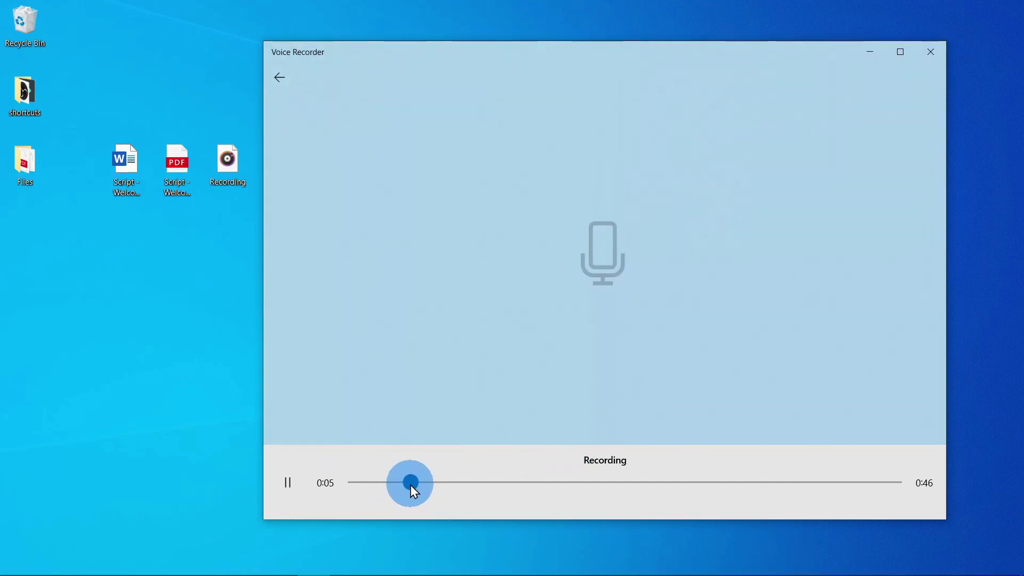
{"action": "left_click_drag", "start_coordinate": [410, 485], "coordinate": [702, 482]}
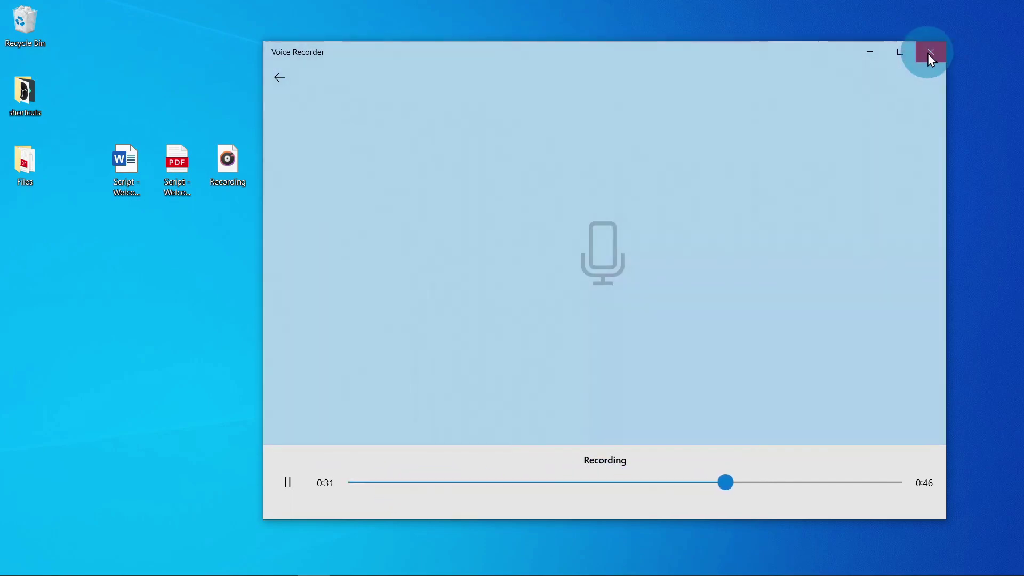
- Close Voice Recorder and open the Recording devices in Change system sounds
{"action": "left_click", "coordinate": [930, 51]}
{"action": "left_click", "coordinate": [48, 562]}
{"action": "type", "text": "change"}
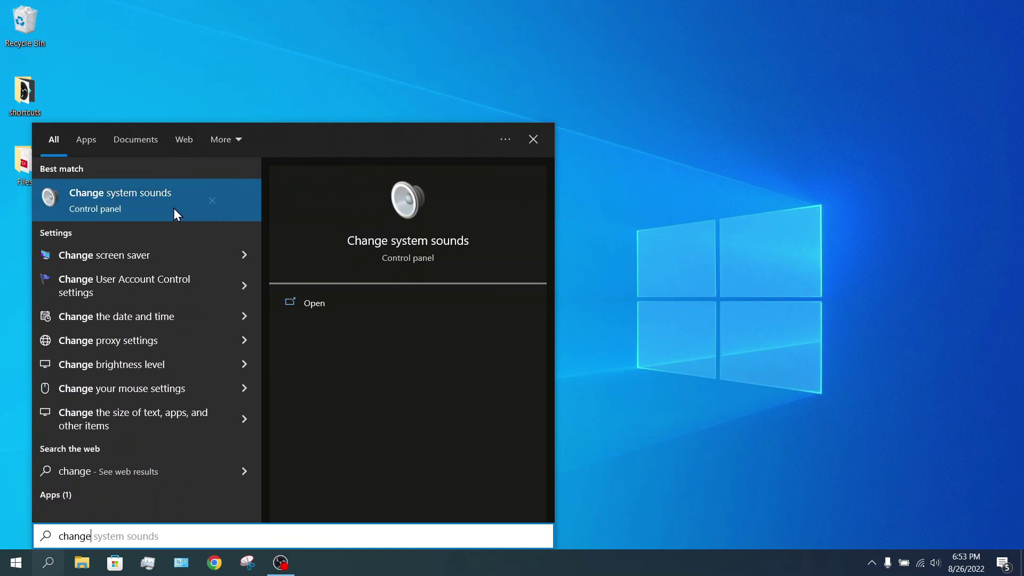
{"action": "left_click", "coordinate": [173, 208]}
{"action": "left_click", "coordinate": [75, 46]}
- Disable Stereo Mix, re-enable the Microphone Array, and close the Sound settings
{"action": "right_click", "coordinate": [99, 139]}
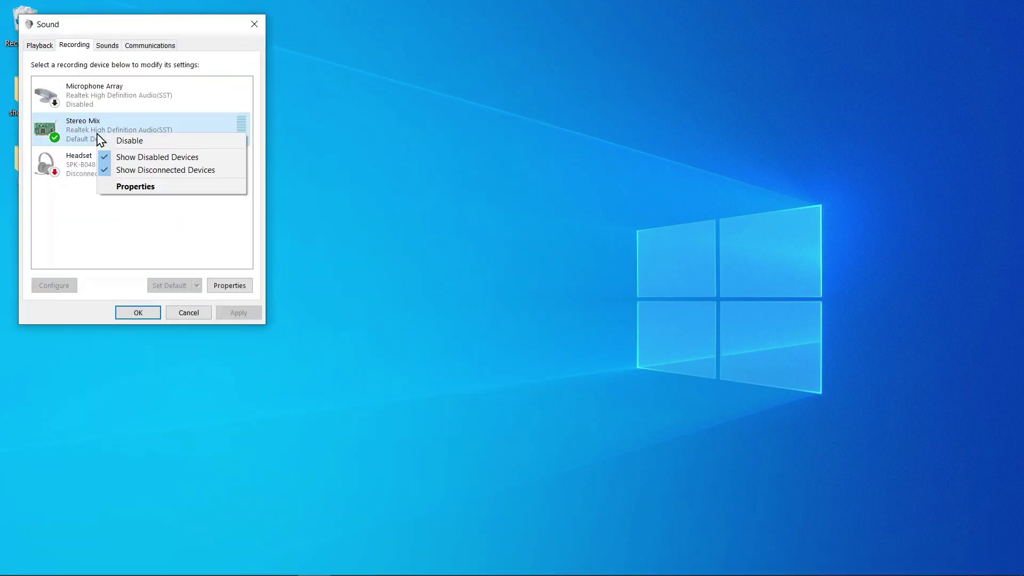
{"action": "left_click", "coordinate": [109, 140]}
{"action": "right_click", "coordinate": [113, 97]}
{"action": "left_click", "coordinate": [137, 105]}
{"action": "left_click", "coordinate": [137, 312]}
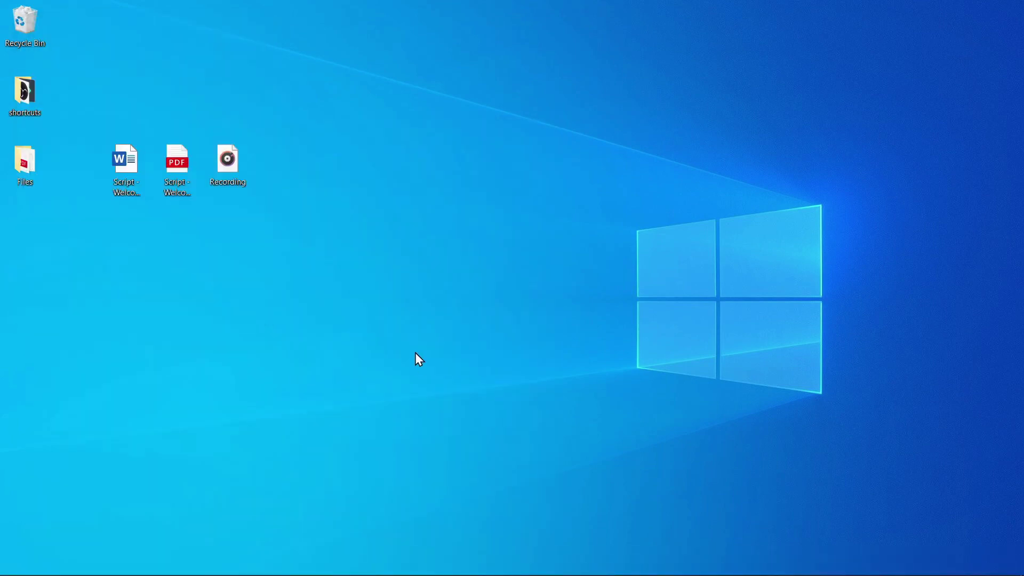